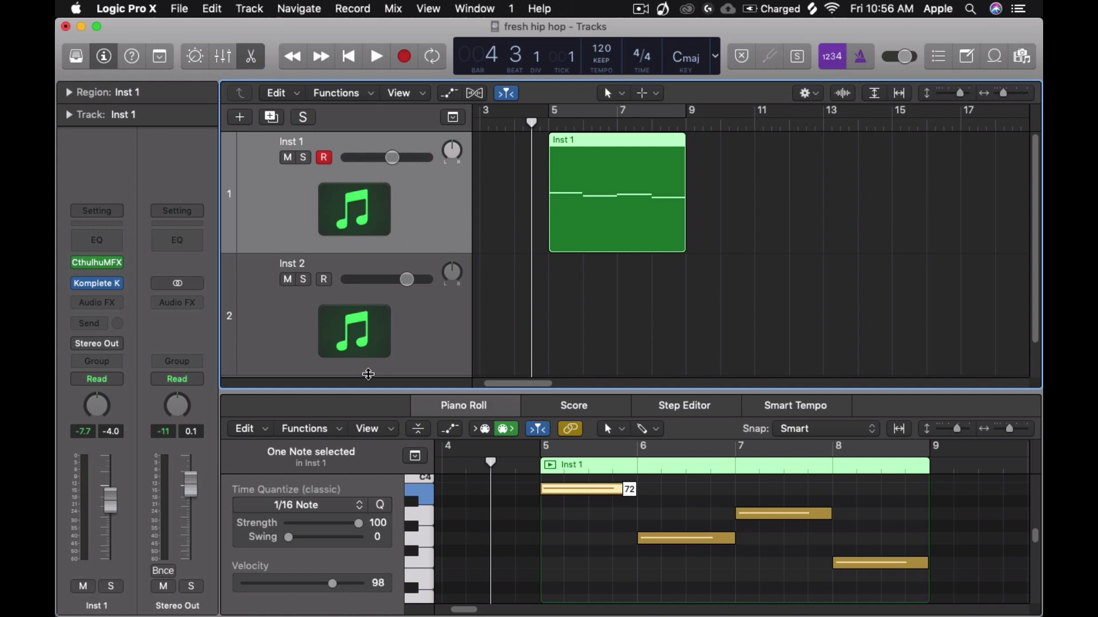
- Insert AudioCR's Midi FX Freeze as a MIDI effect on the Inst 1 track
mouse_move(117, 283)
left_click(103, 272)
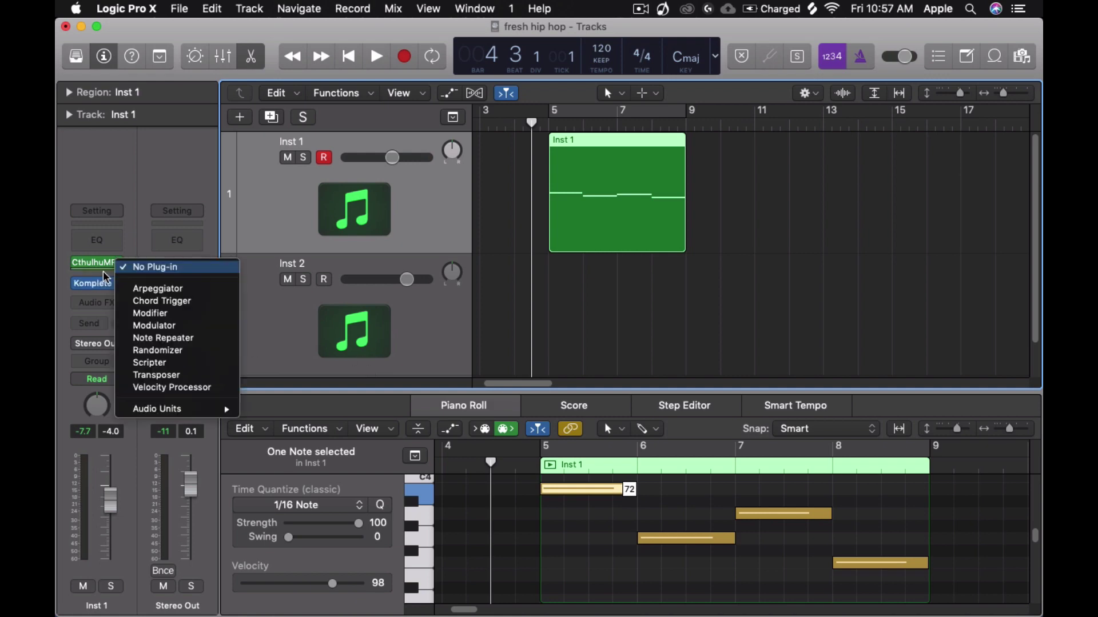
mouse_move(171, 409)
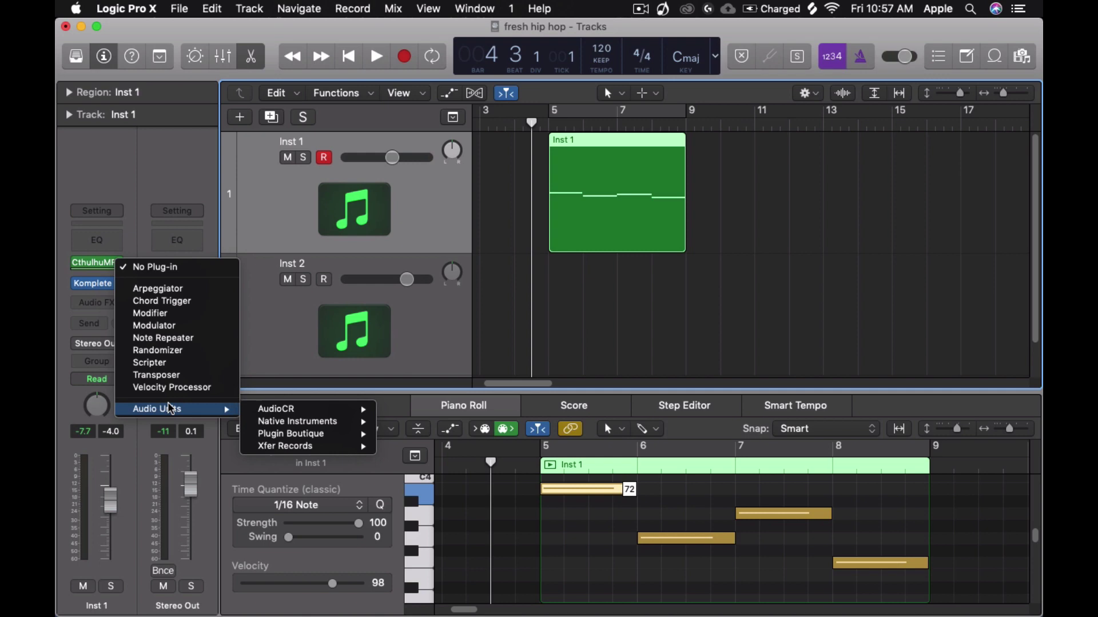
mouse_move(282, 416)
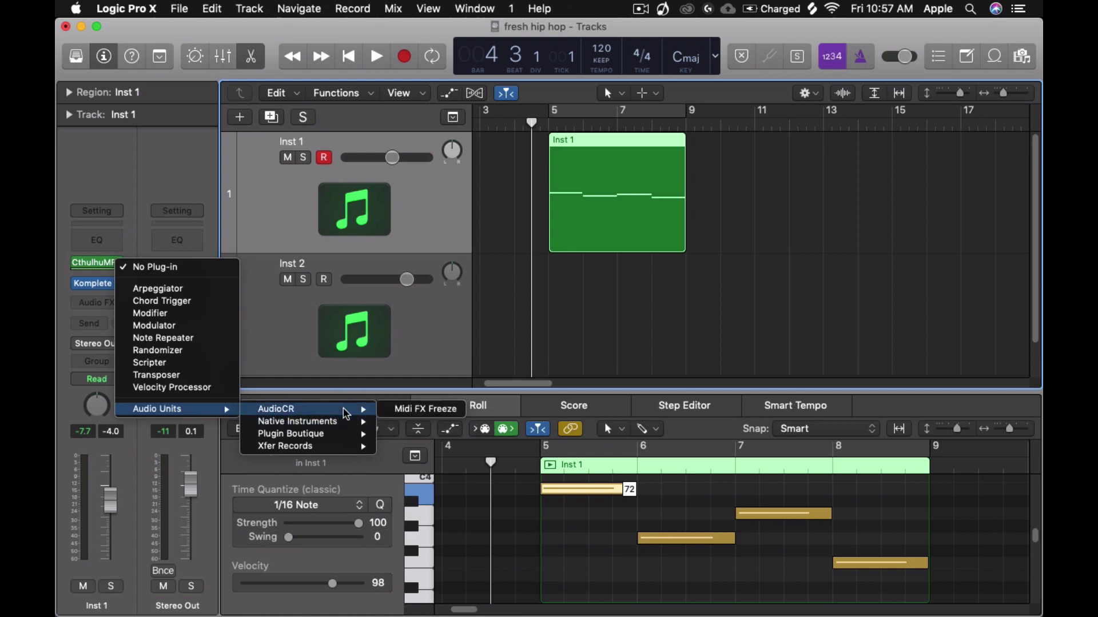
left_click(390, 409)
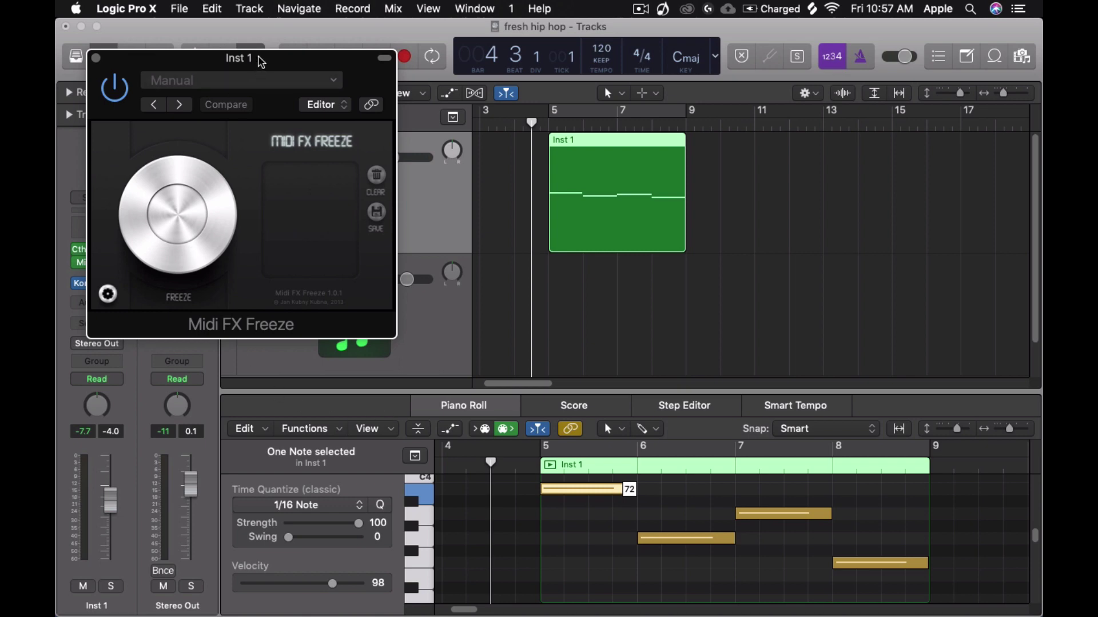
- Arm Midi FX Freeze's Freeze knob and move the playhead slightly earlier in bar 4
left_click_drag(260, 57, 674, 310)
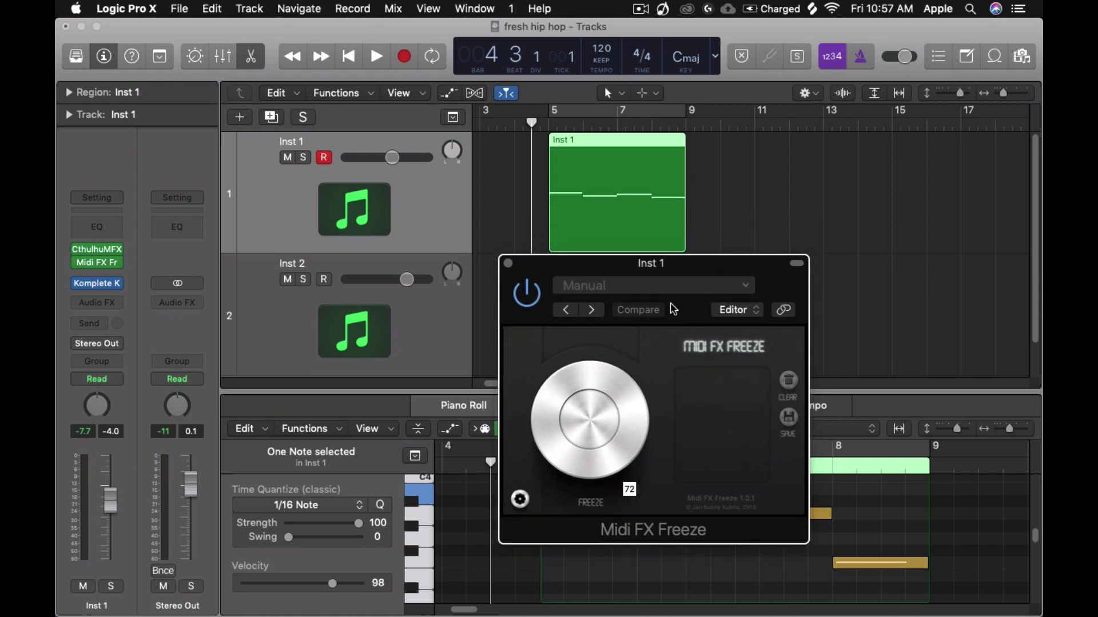
left_click(586, 424)
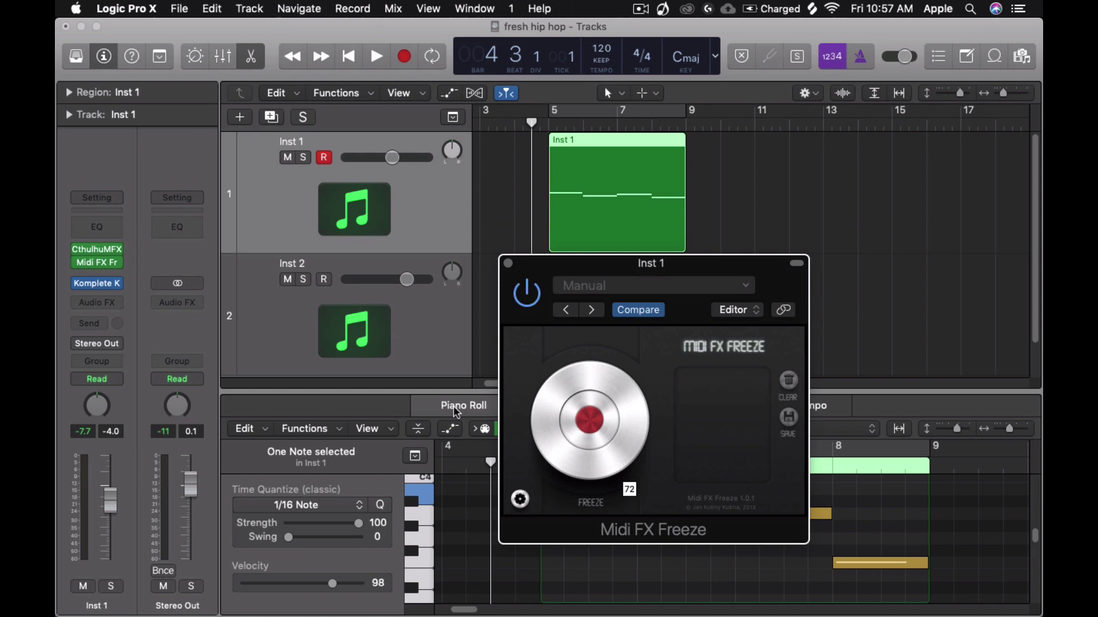
left_click_drag(531, 125, 523, 125)
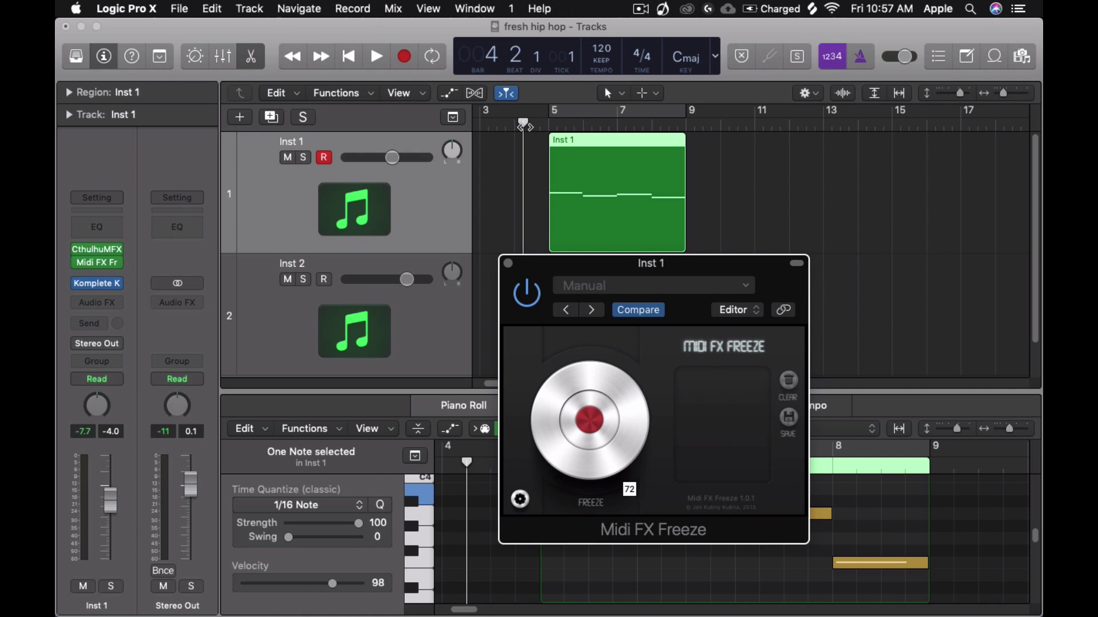
left_click(526, 126)
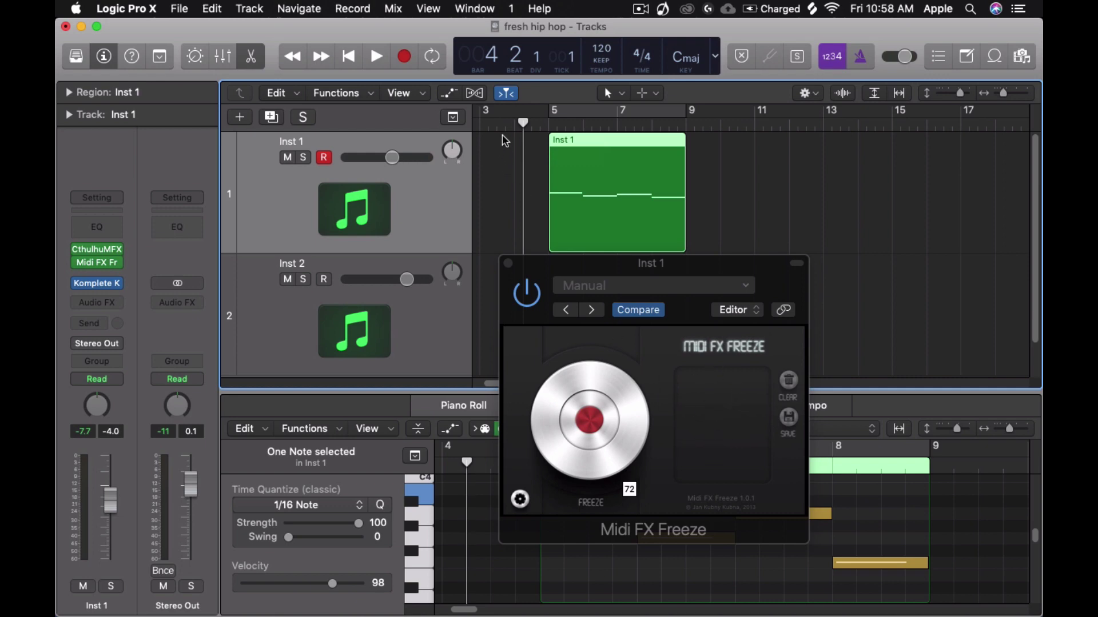
- Play the progression through bars 5–8 to capture its MIDI, then stop playback
key("space")
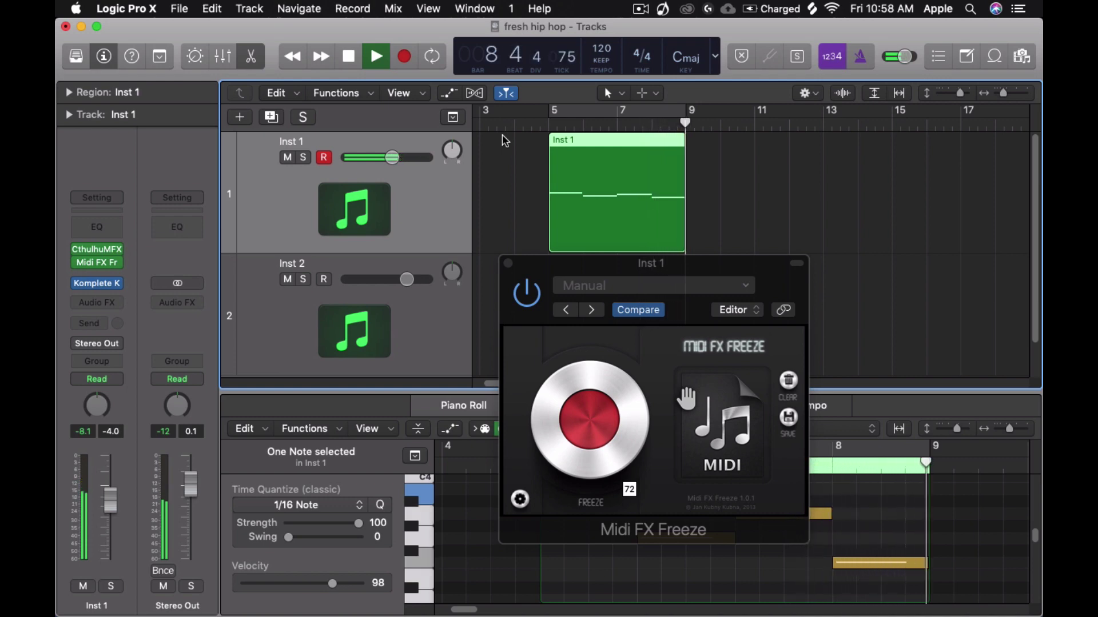
key("space")
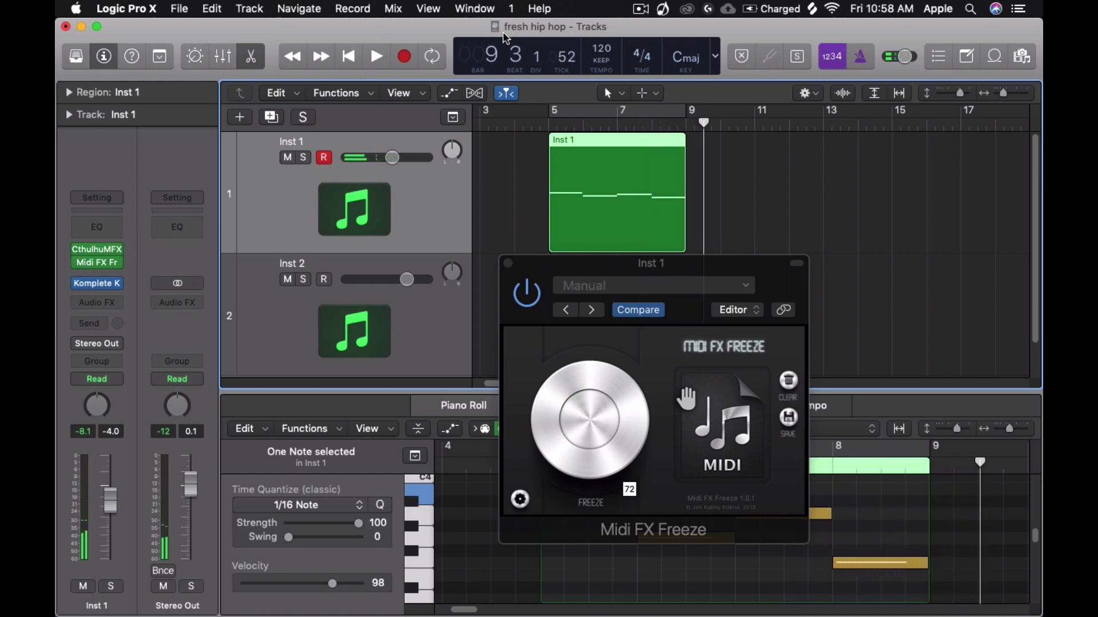
left_click(665, 267)
left_click_drag(665, 267, 323, 227)
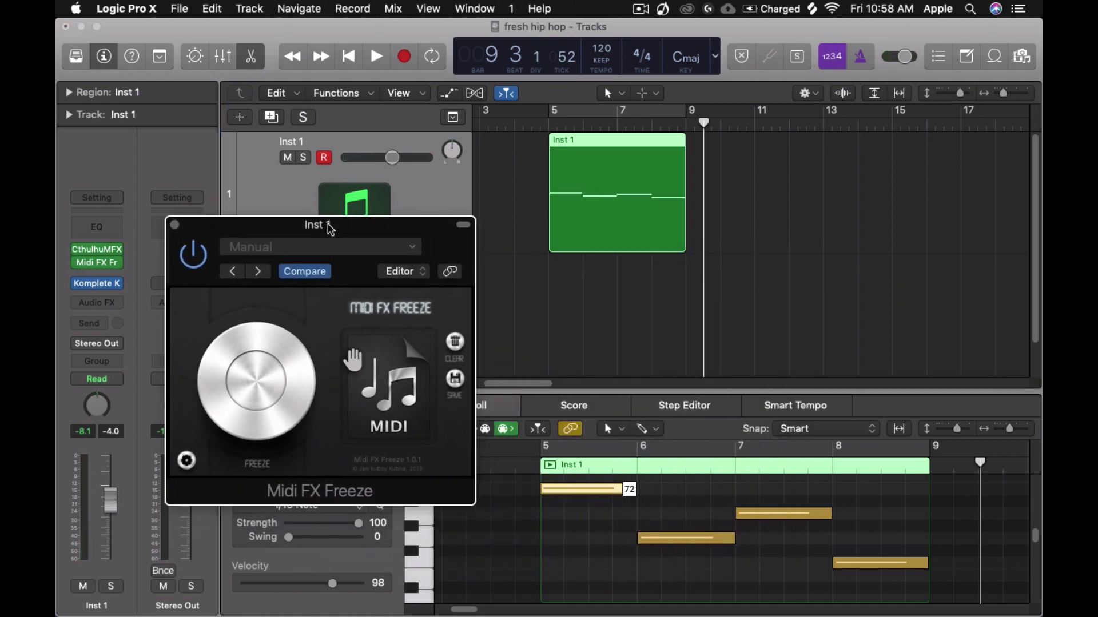
- Mute Inst 1, place the captured MIDI on Inst 2 at bar 5, and close Midi FX Freeze
left_click(287, 160)
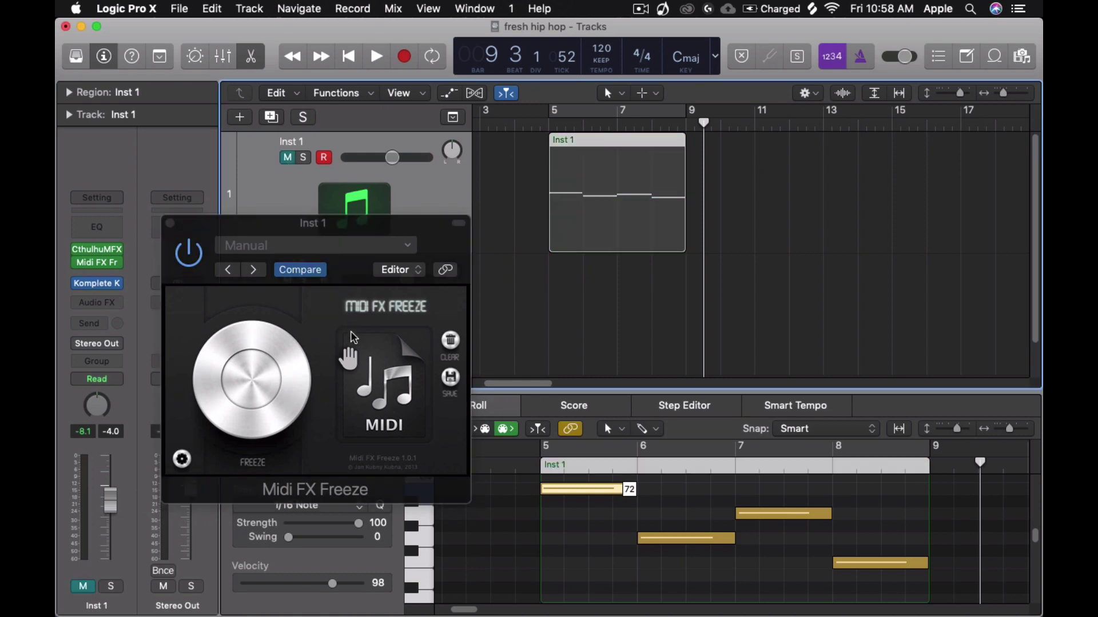
left_click(369, 356)
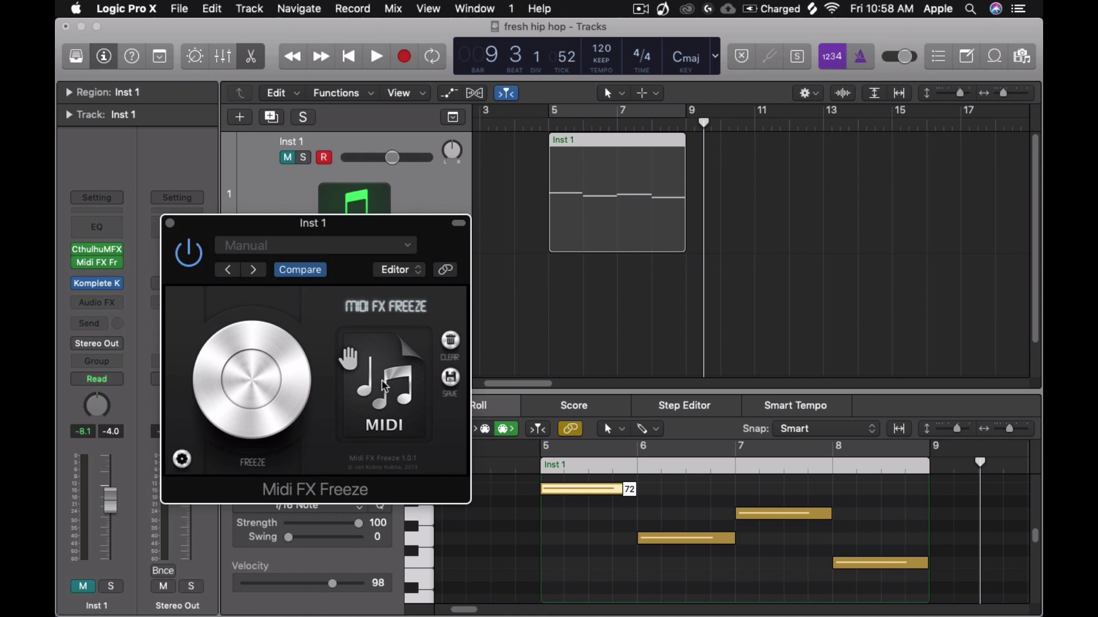
left_click_drag(385, 387, 547, 334)
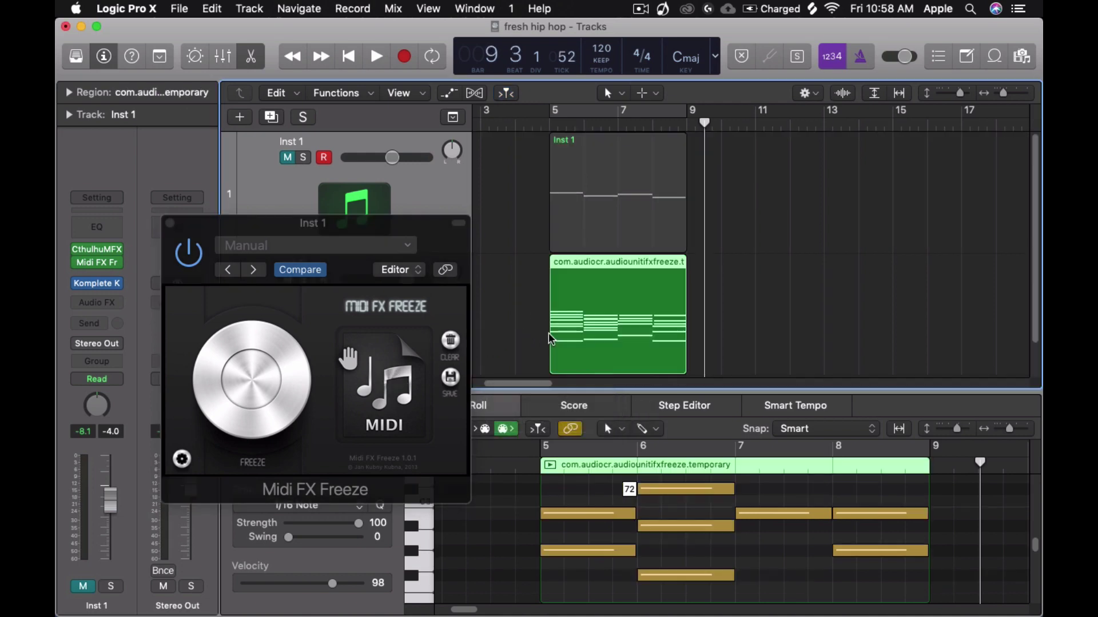
left_click(171, 223)
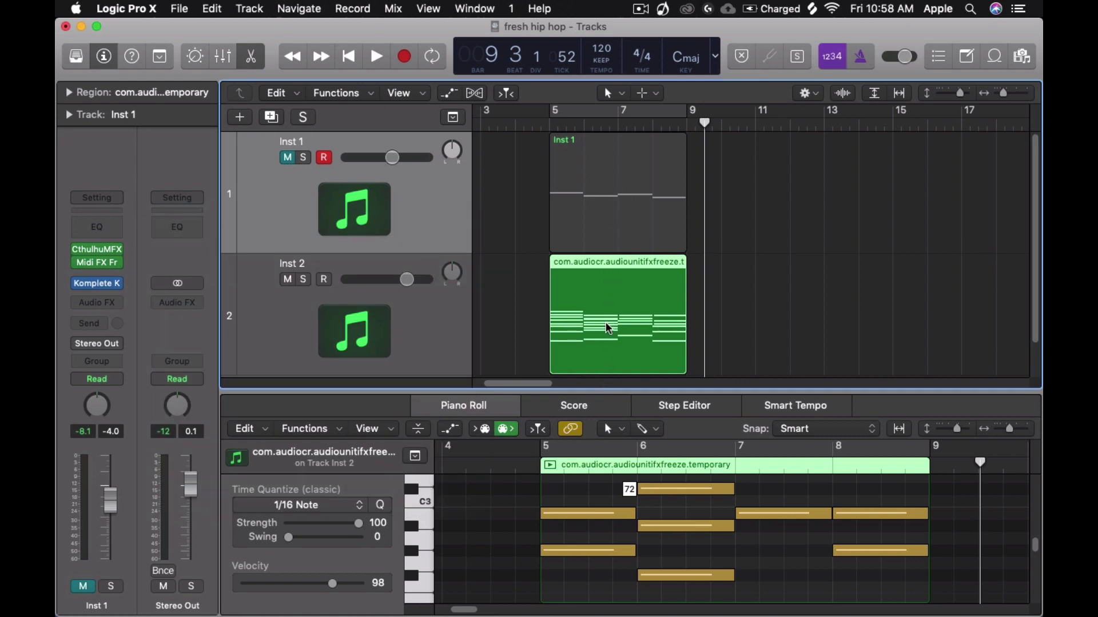
- Loop bars 5–9 and play the chord region while viewing its notes in a taller editor
left_click(638, 114)
left_click(849, 236)
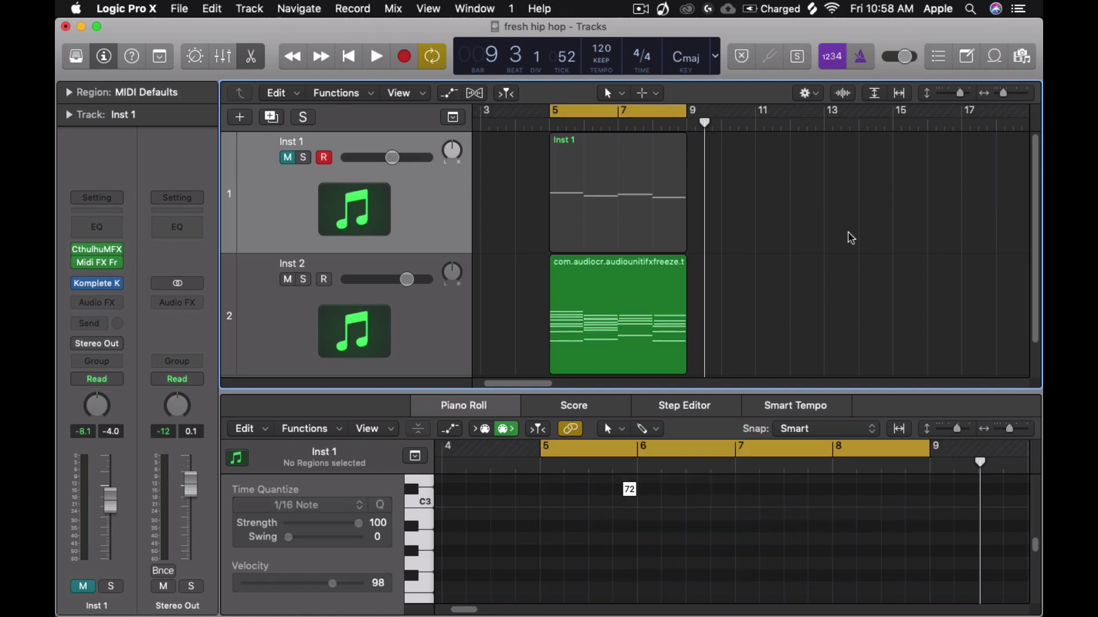
key("space")
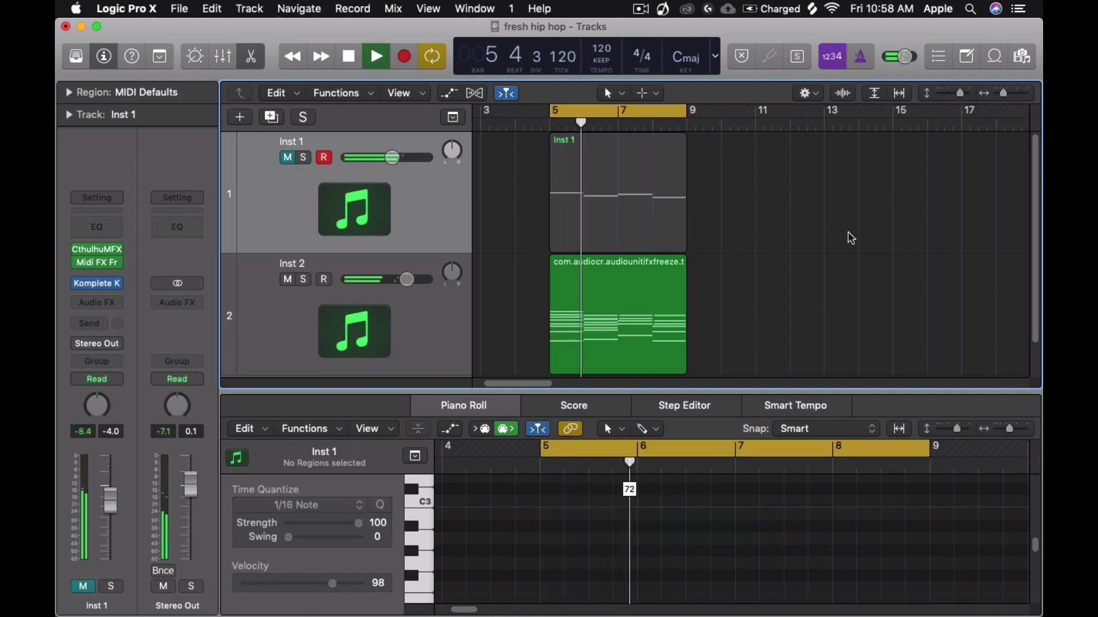
left_click(629, 294)
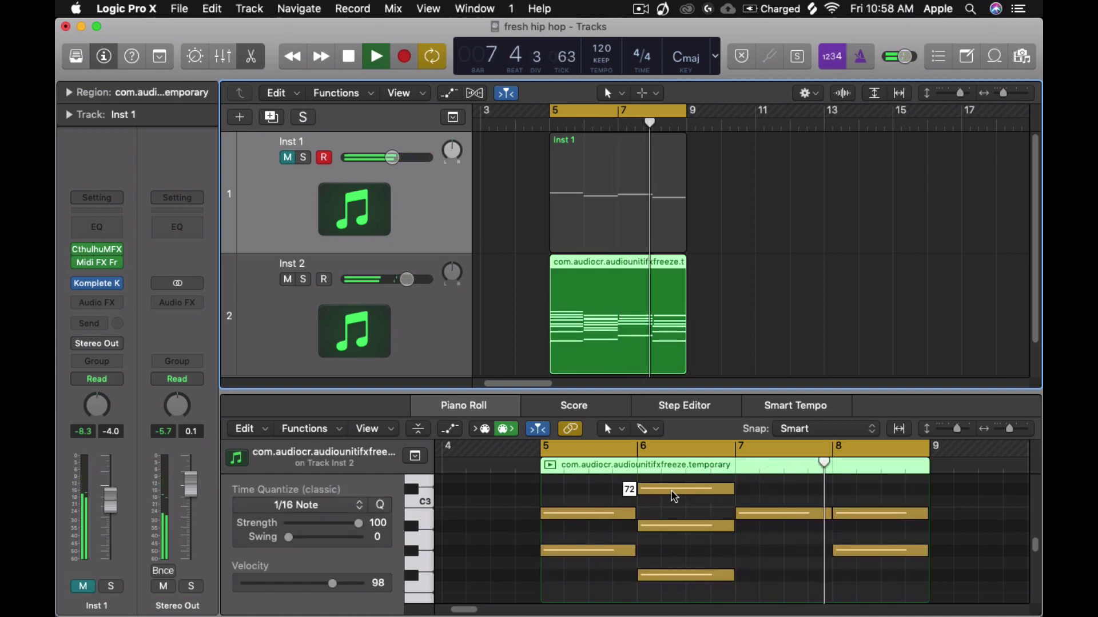
left_click_drag(677, 391, 681, 269)
scroll(686, 504, "up", 2)
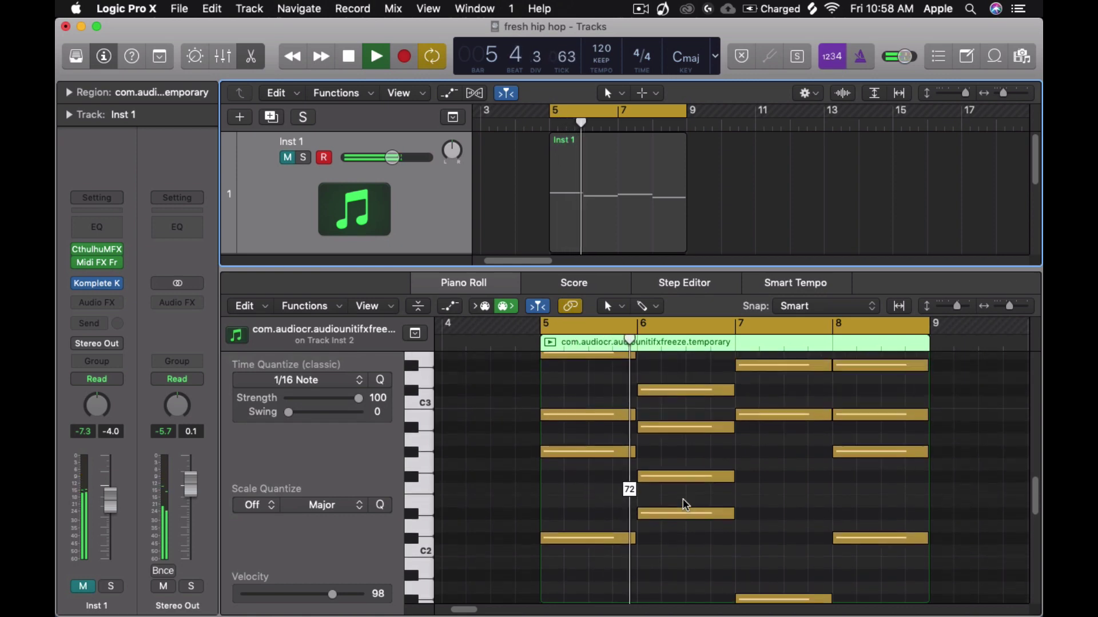
scroll(686, 505, "down", 4)
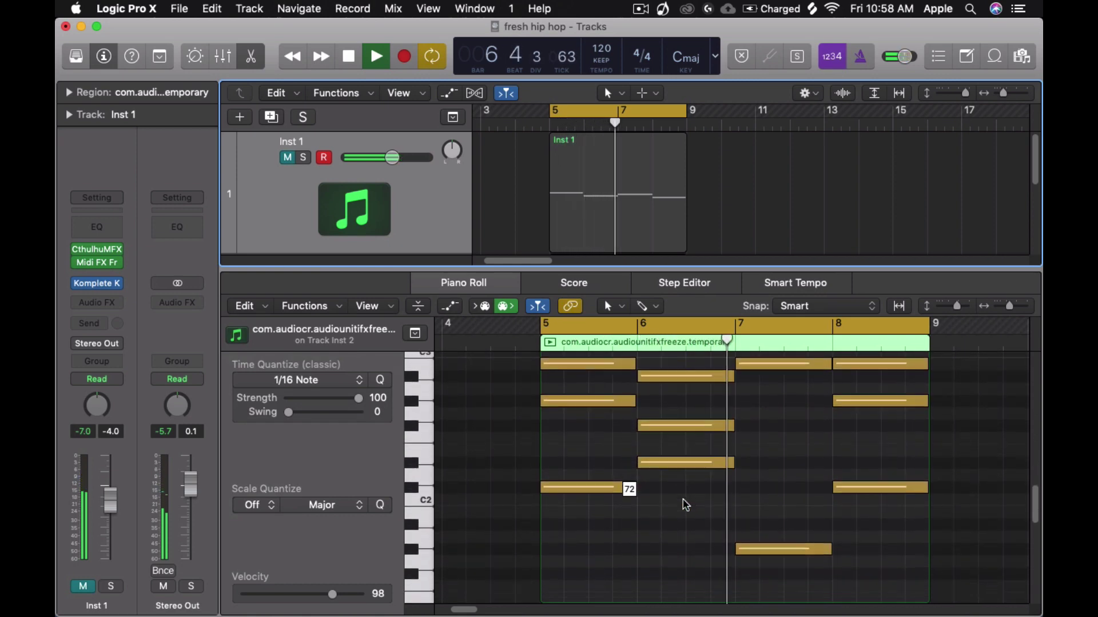
scroll(685, 505, "up", 12)
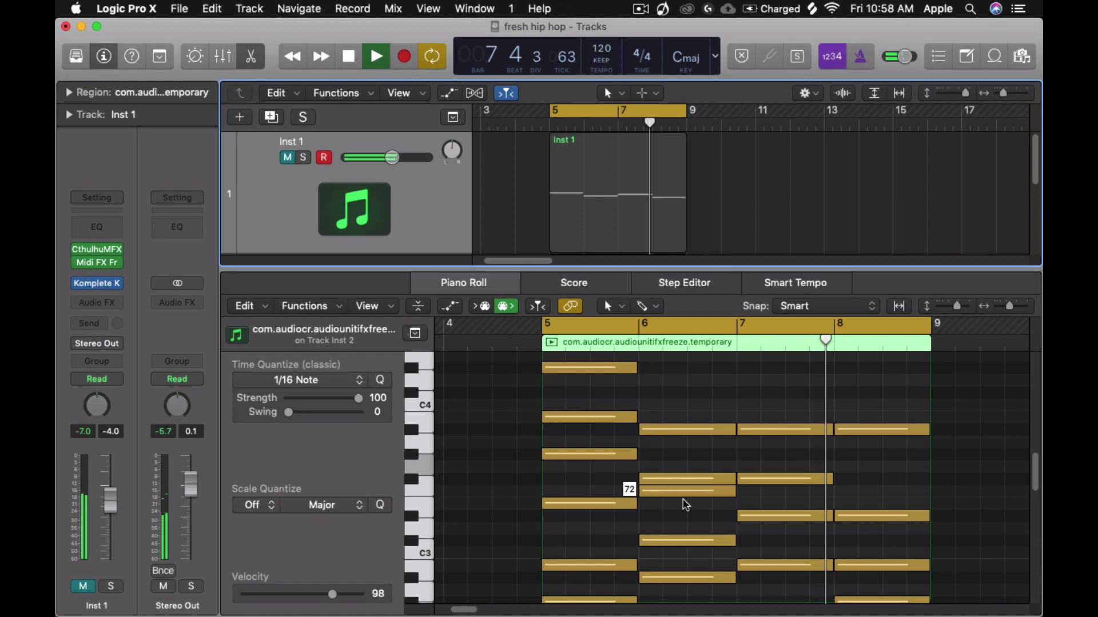
scroll(685, 506, "down", 10)
key("space")
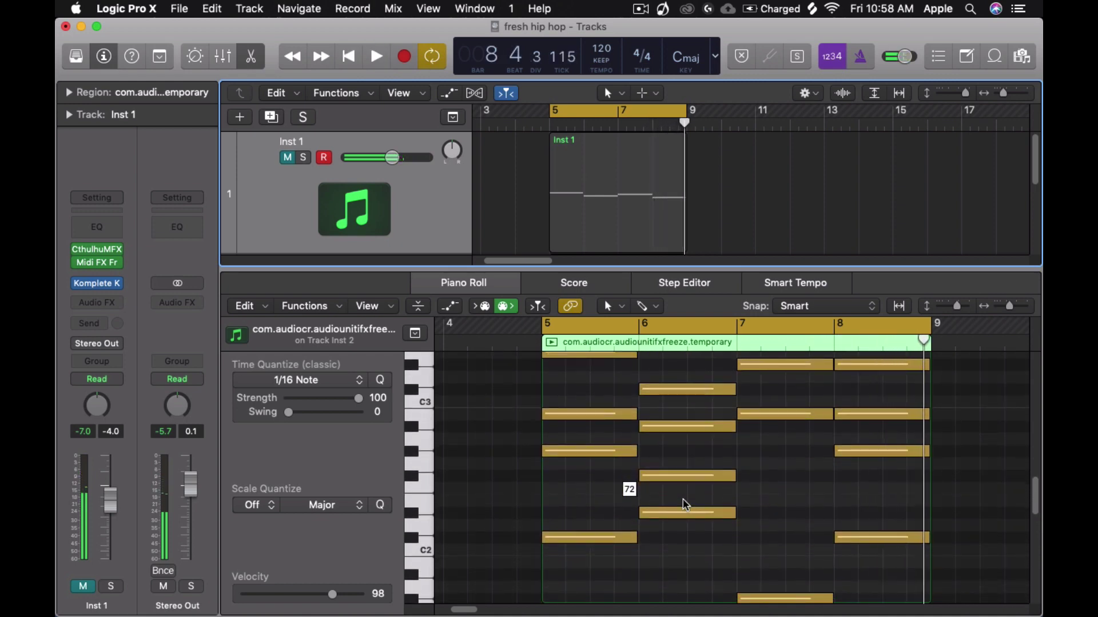
- Reveal Inst 2, reselect its frozen chord region, and return the editor to Piano Roll
left_click(792, 279)
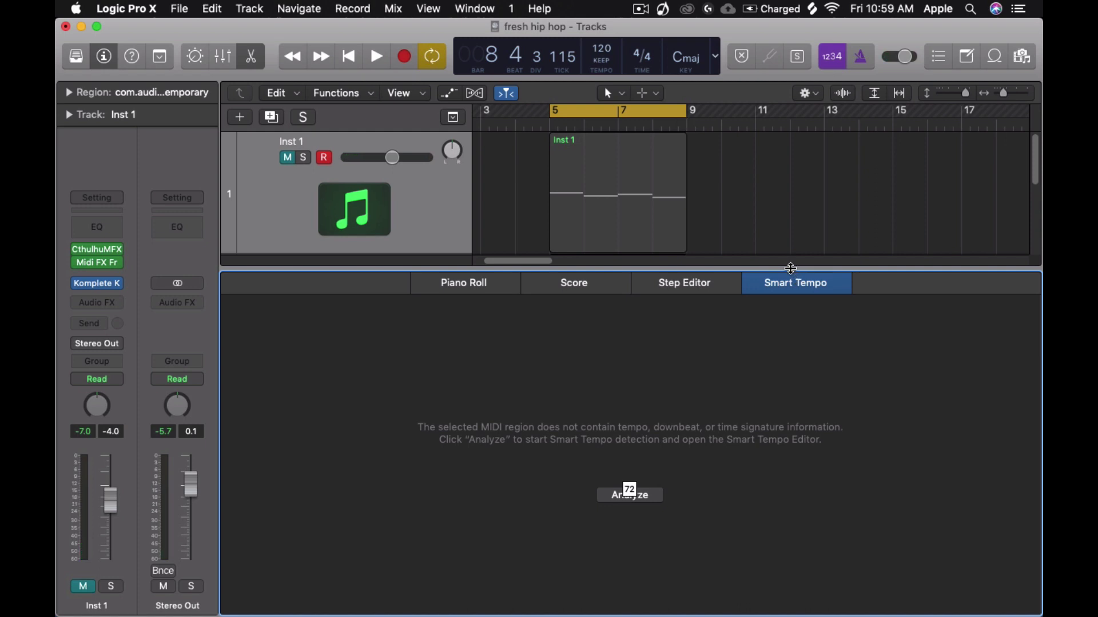
left_click_drag(790, 268, 792, 344)
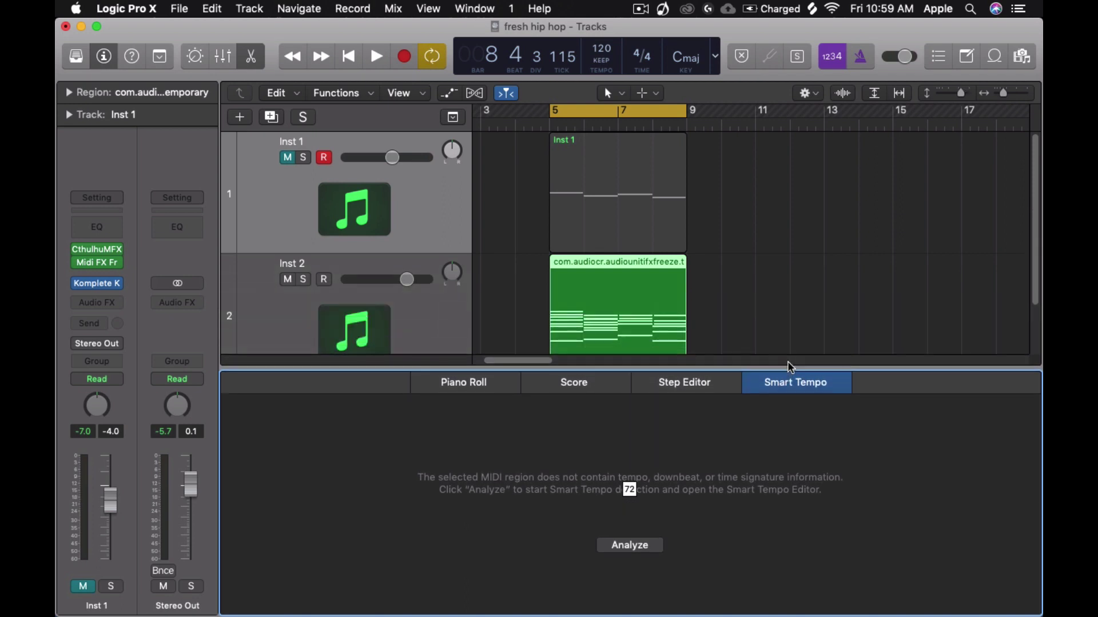
left_click(792, 324)
left_click(642, 319)
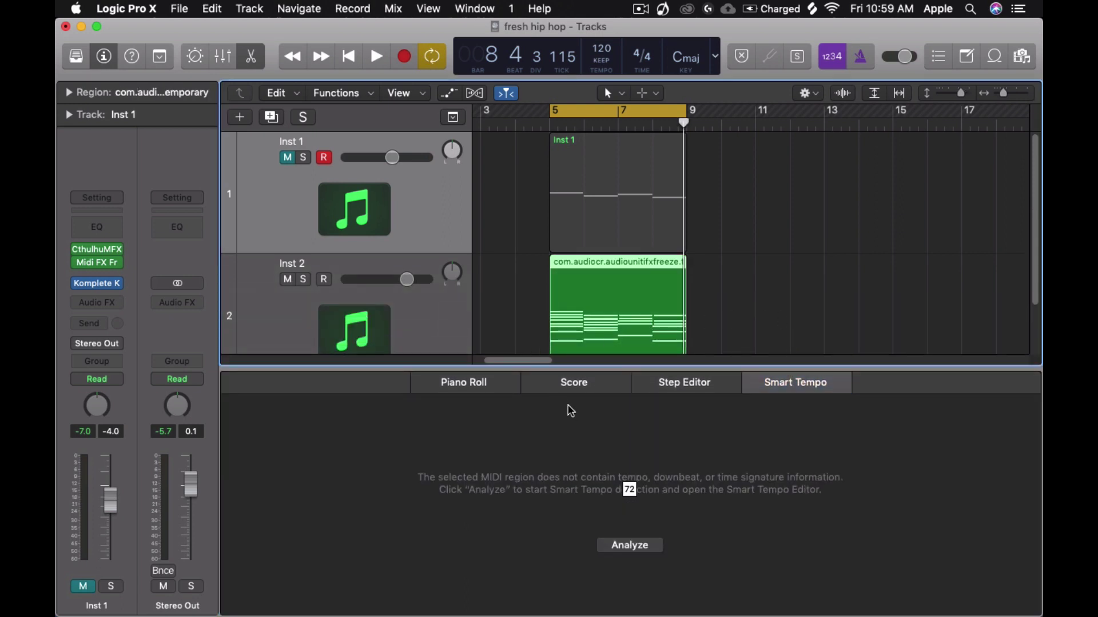
left_click(646, 383)
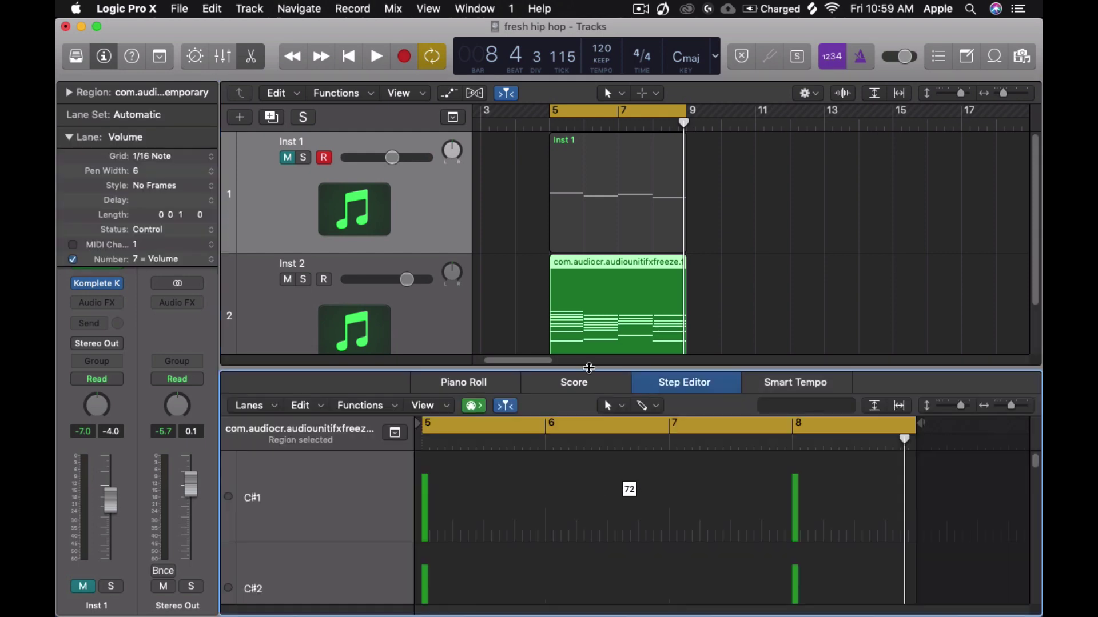
left_click(571, 393)
left_click(482, 387)
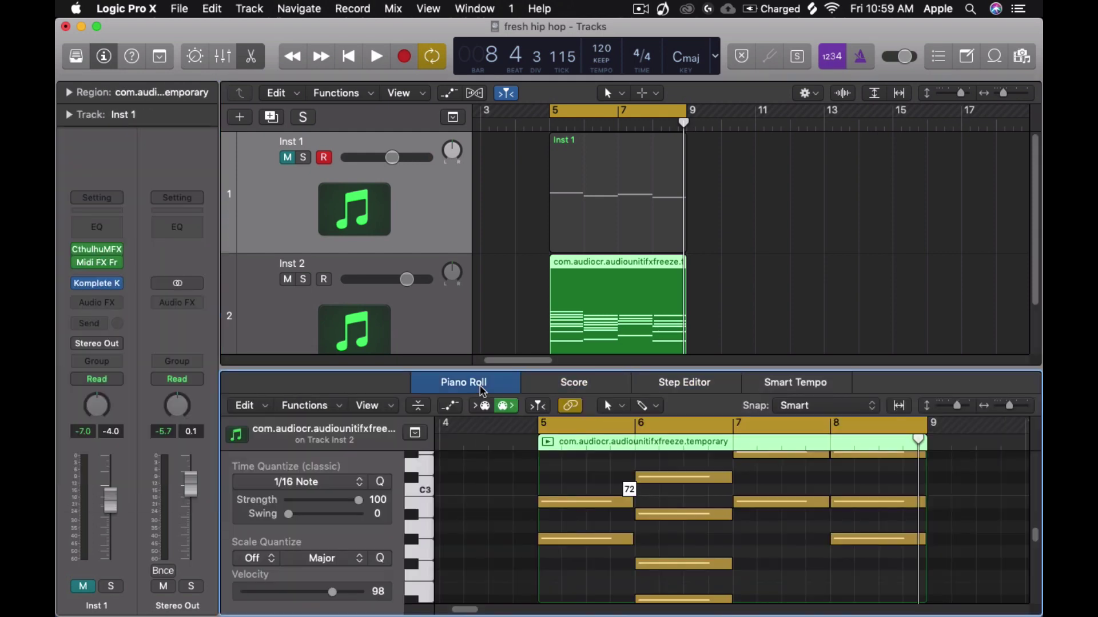
- Apply the Humanize MIDI Transform to all 27 notes of the Inst 2 region
left_click(337, 407)
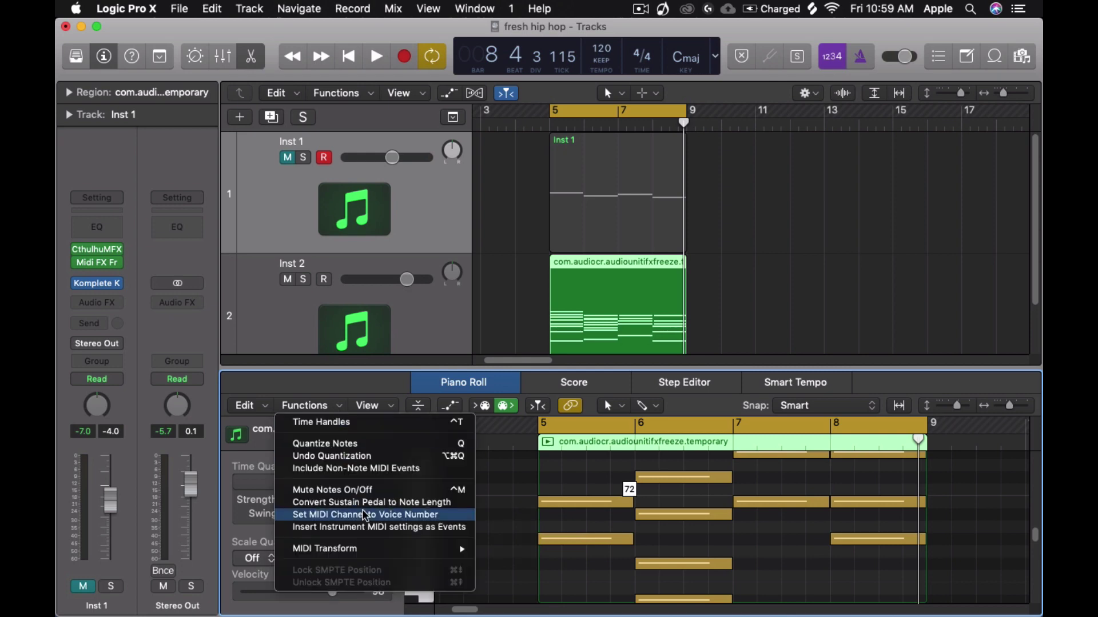
mouse_move(364, 551)
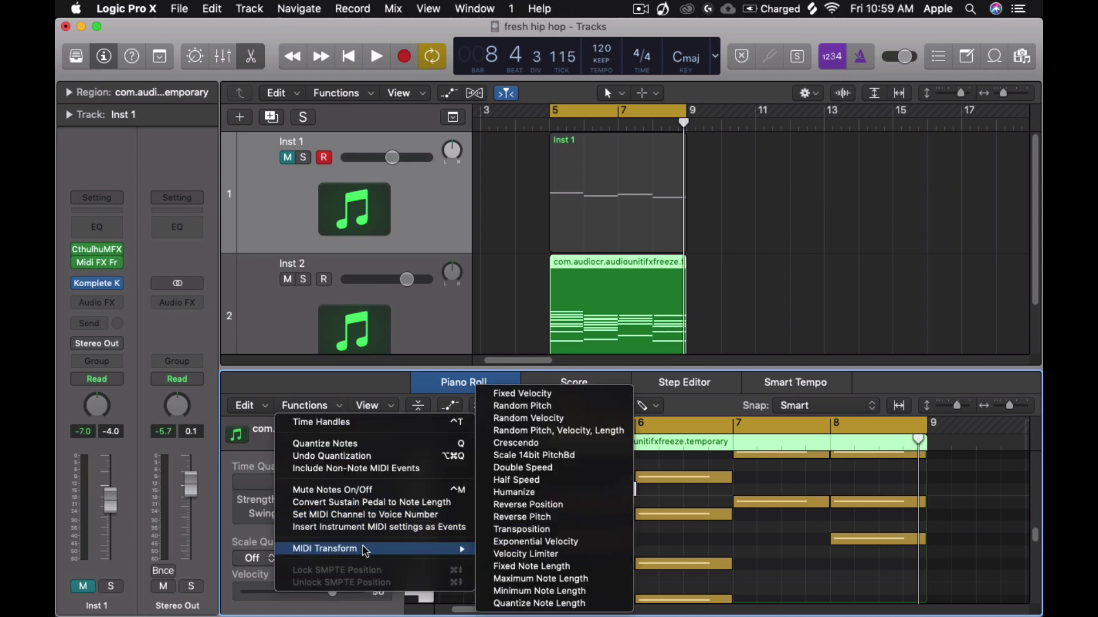
left_click(556, 500)
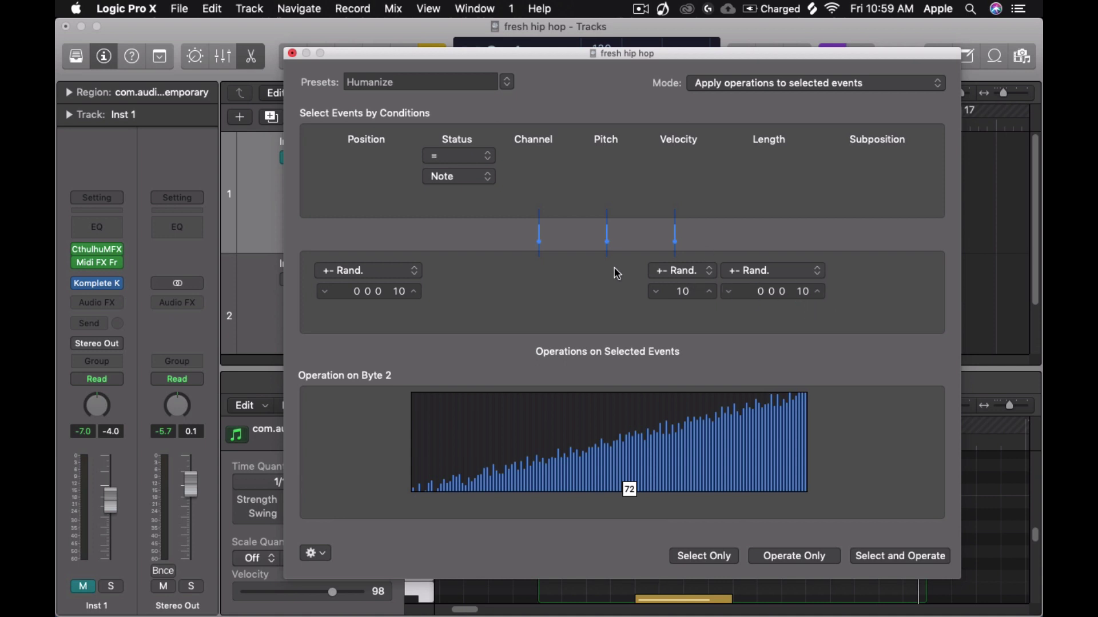
left_click(897, 558)
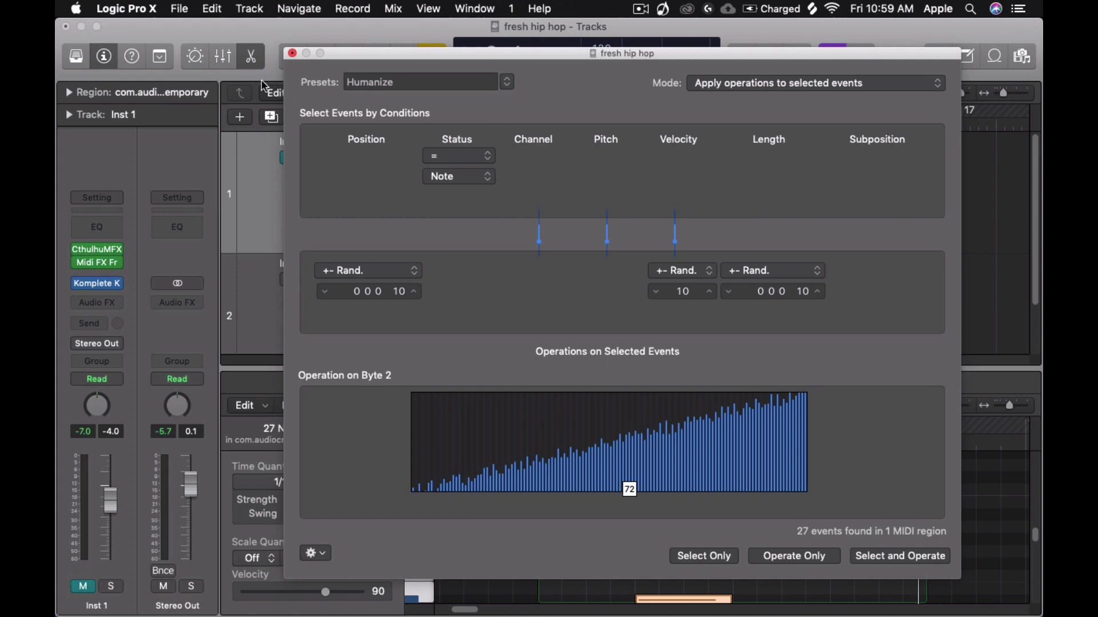
- Close the Humanize window and deselect the notes in the Piano Roll
left_click(292, 54)
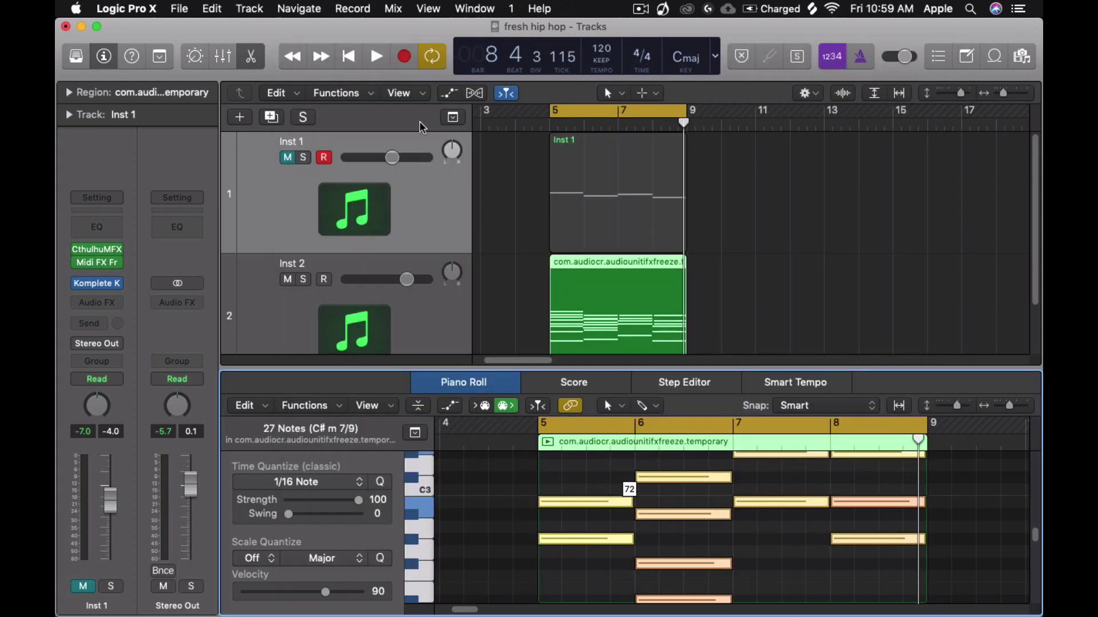
left_click(954, 502)
scroll(909, 548, "up", 5)
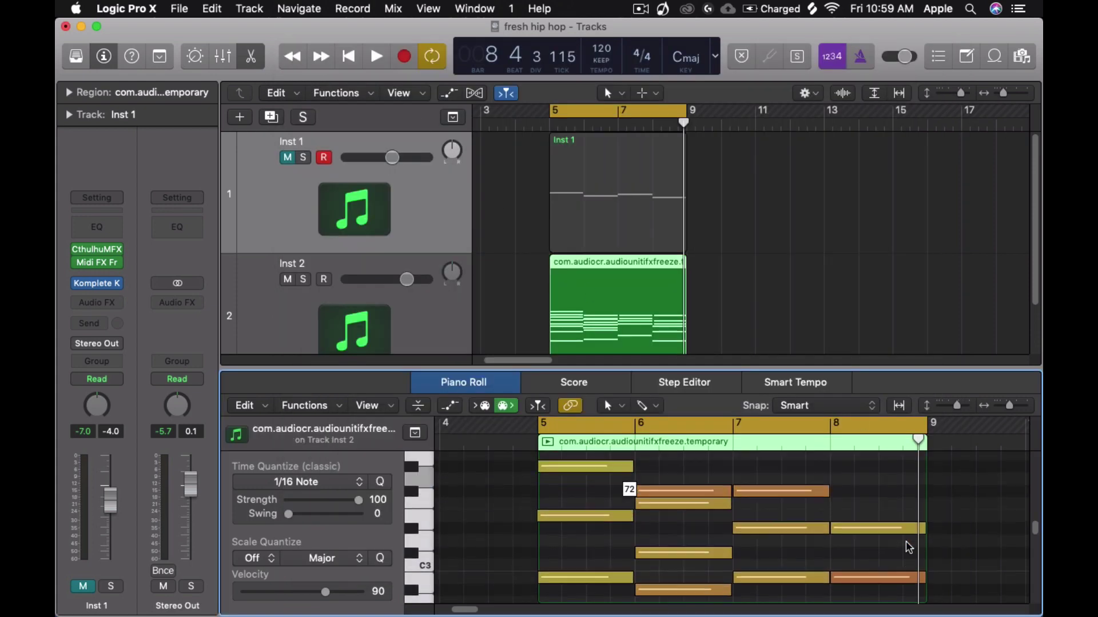
scroll(909, 548, "down", 10)
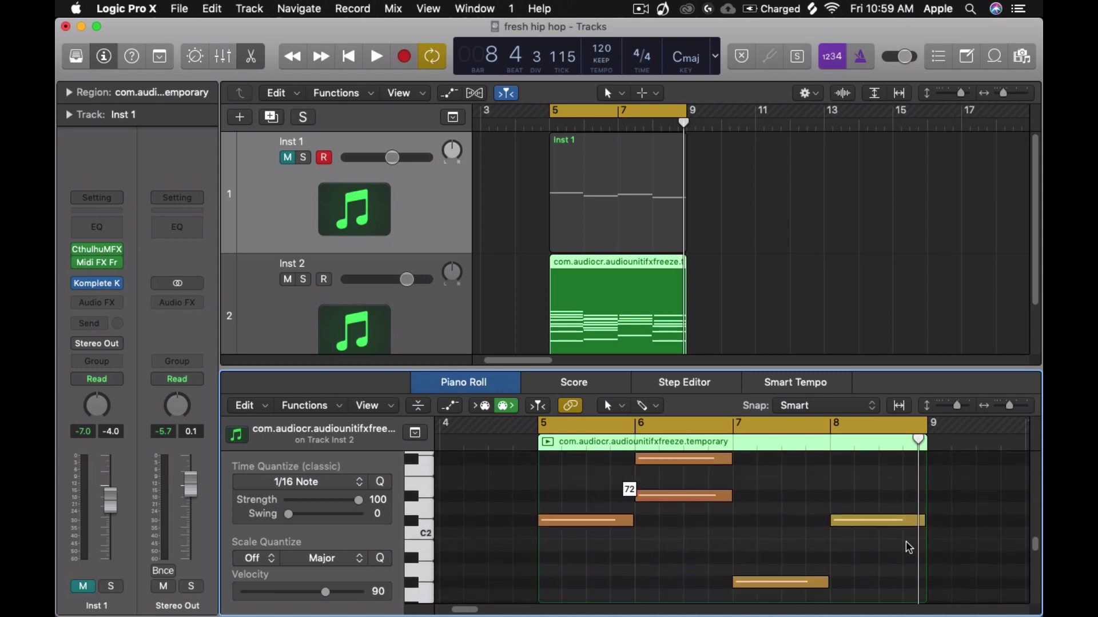
scroll(909, 548, "up", 5)
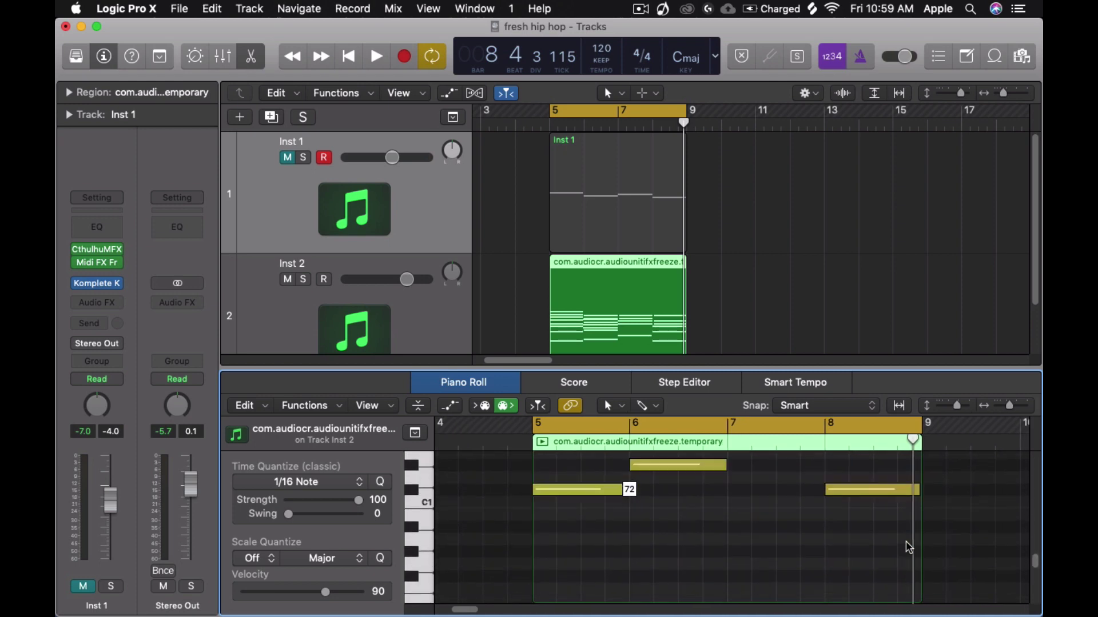
scroll(909, 548, "up", 5)
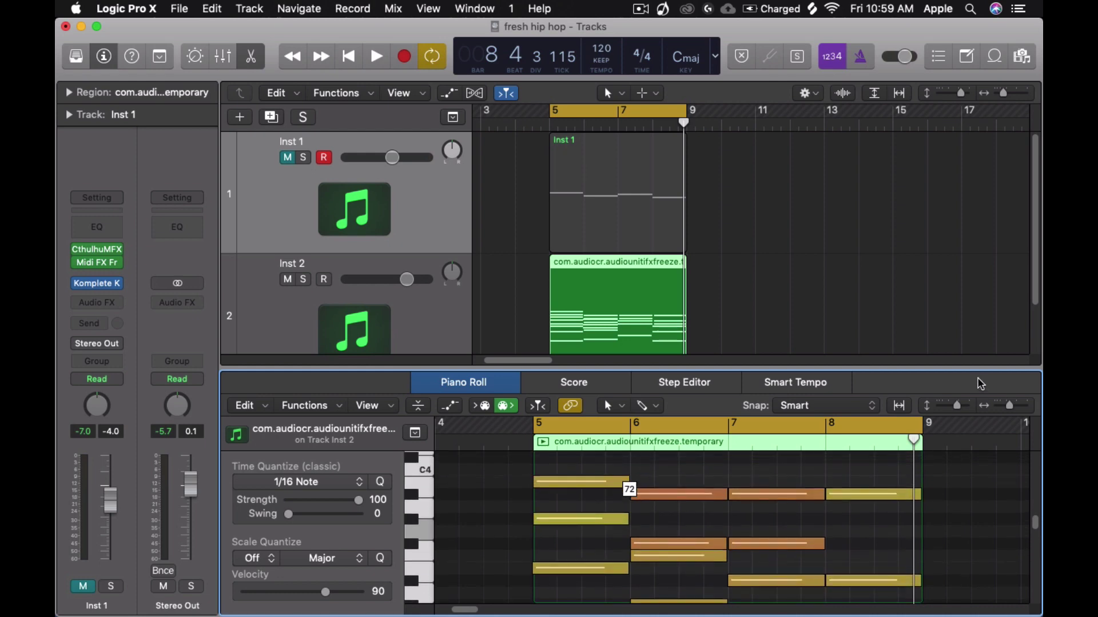
- Reselect the Inst 2 chord region and review its humanized notes across bars 5–8
left_click(933, 301)
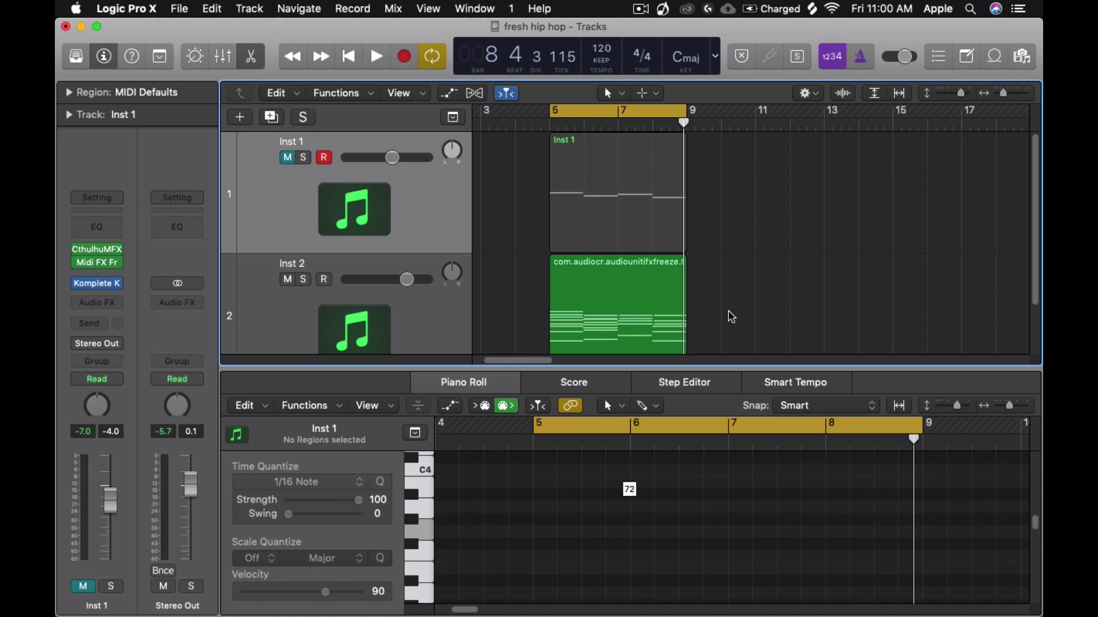
left_click(593, 302)
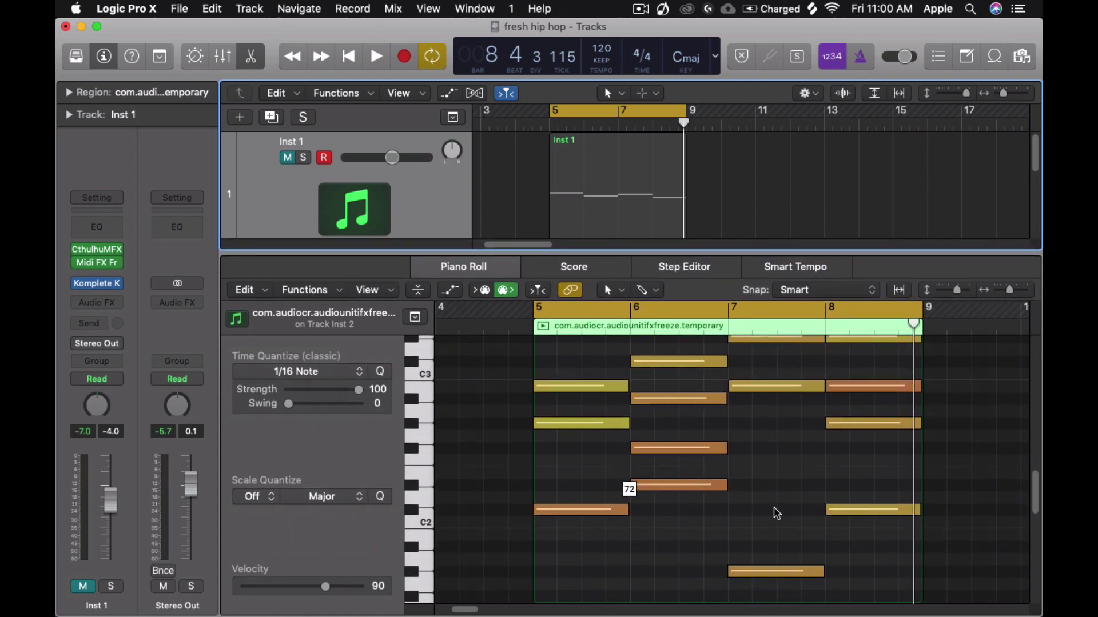
scroll(777, 507, "up", 5)
scroll(778, 513, "down", 7)
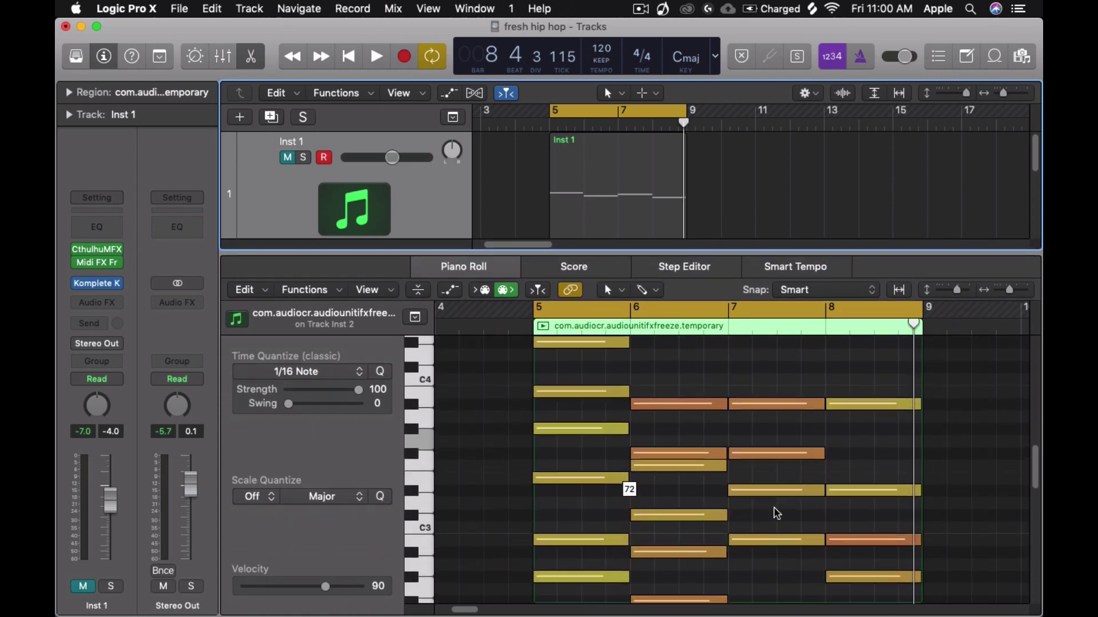
scroll(777, 513, "up", 7)
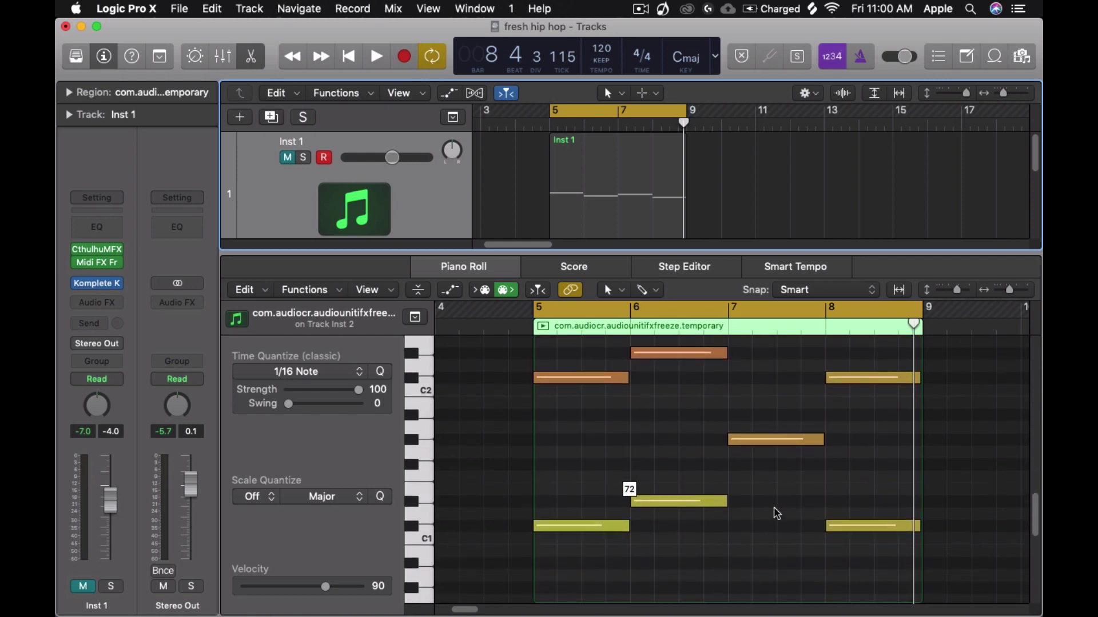